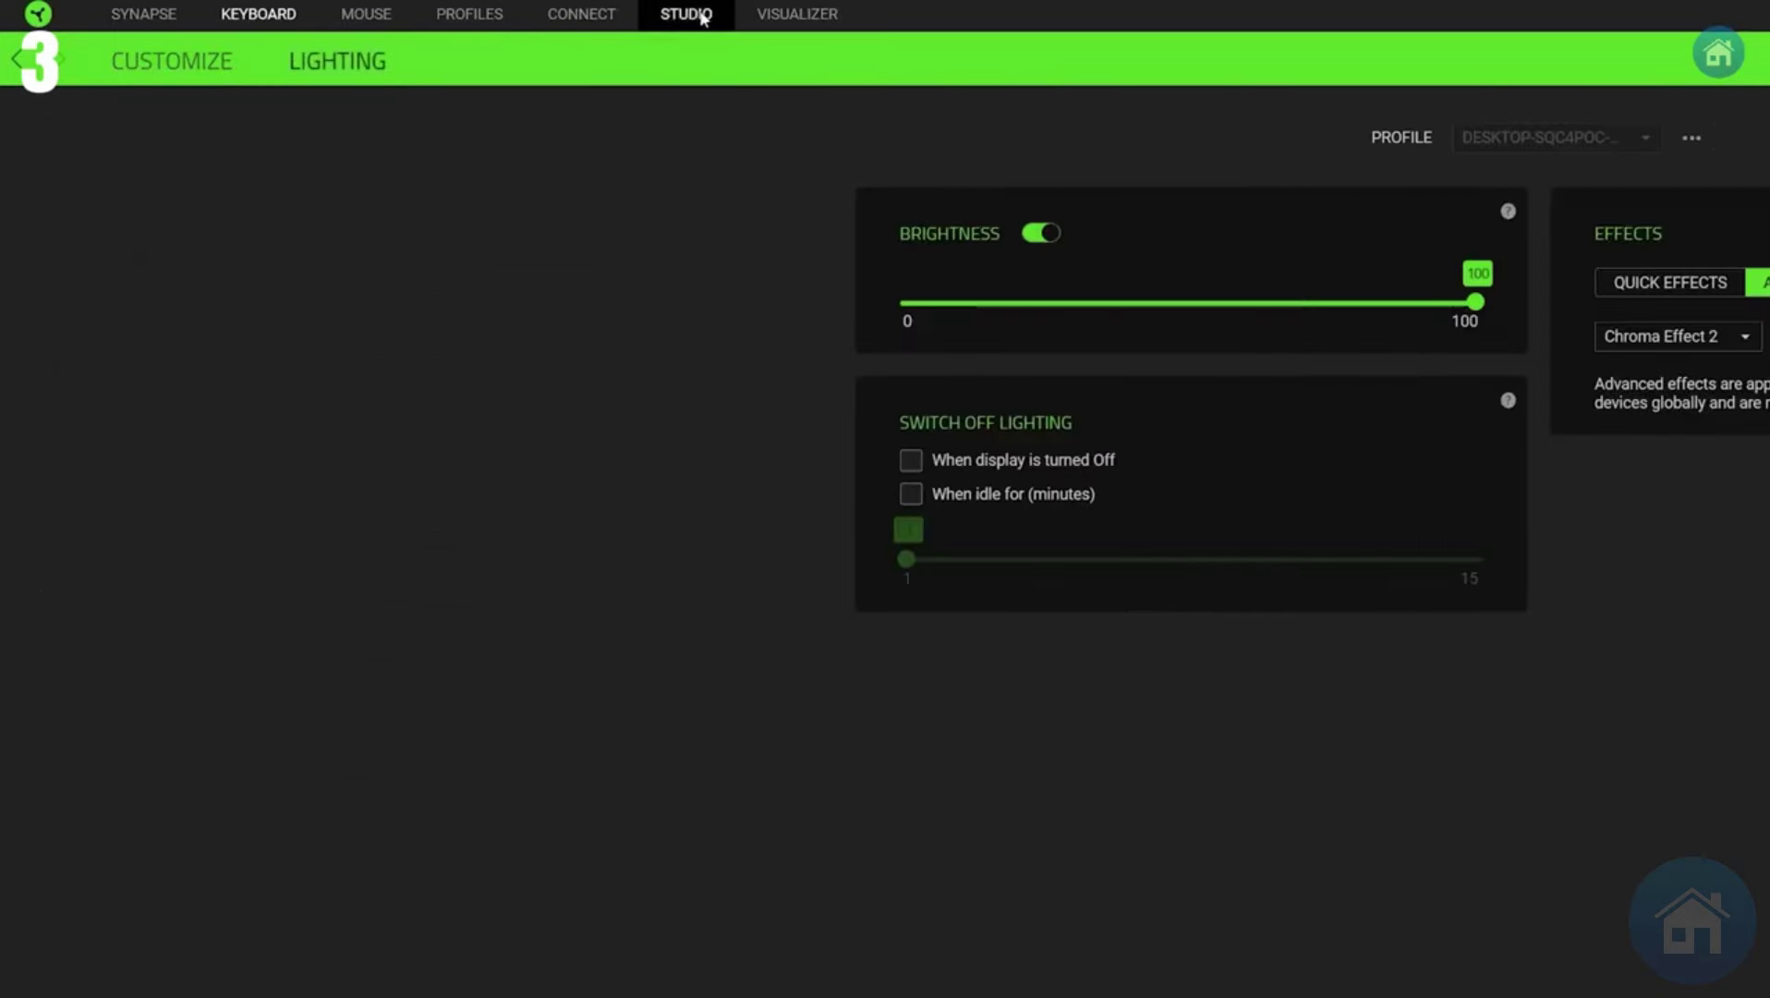
click(685, 14)
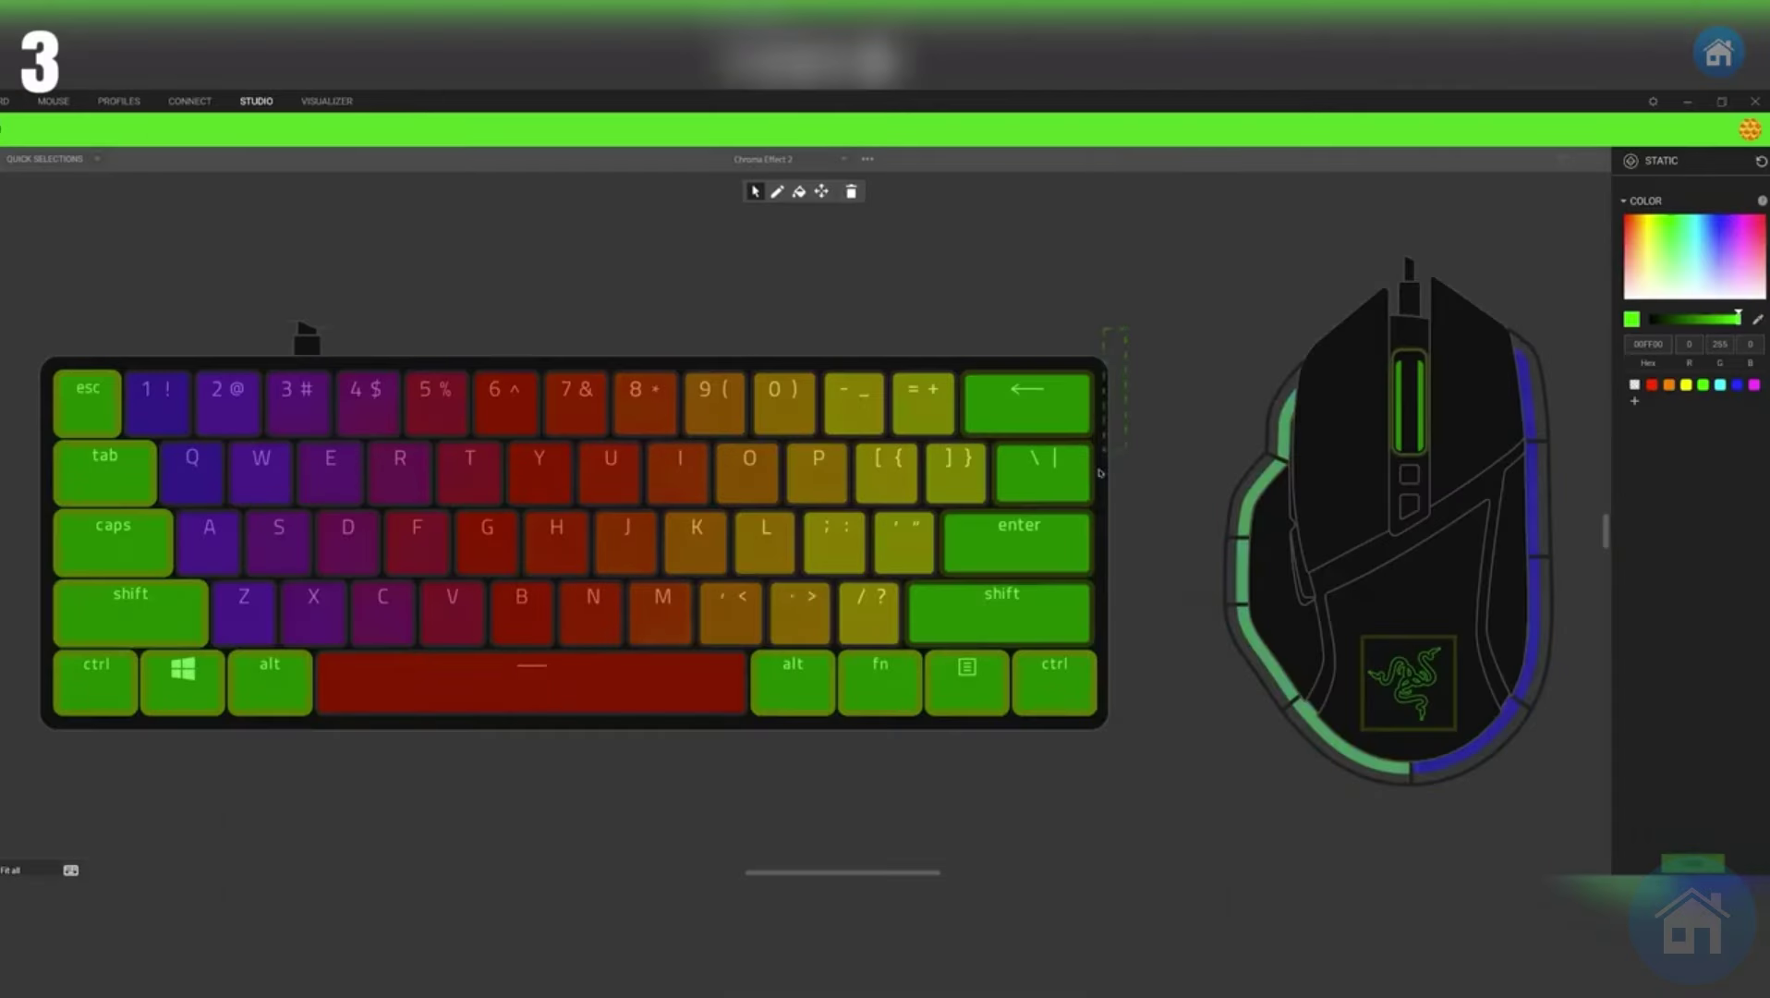